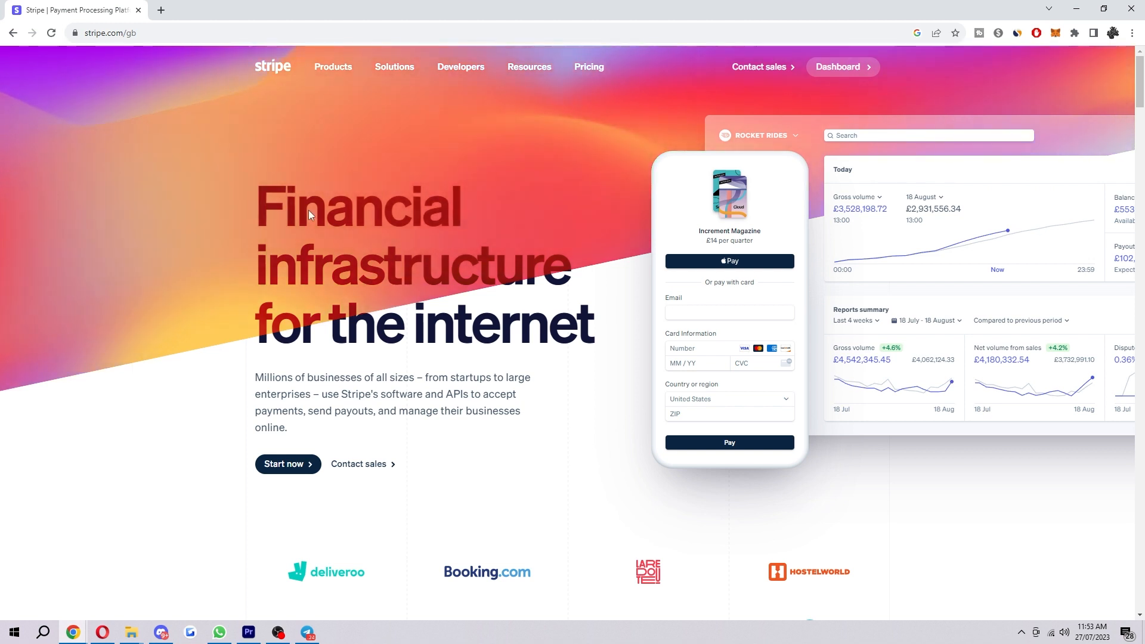
- Go to the test-mode Stripe dashboard and its Payments list
left_click(841, 68)
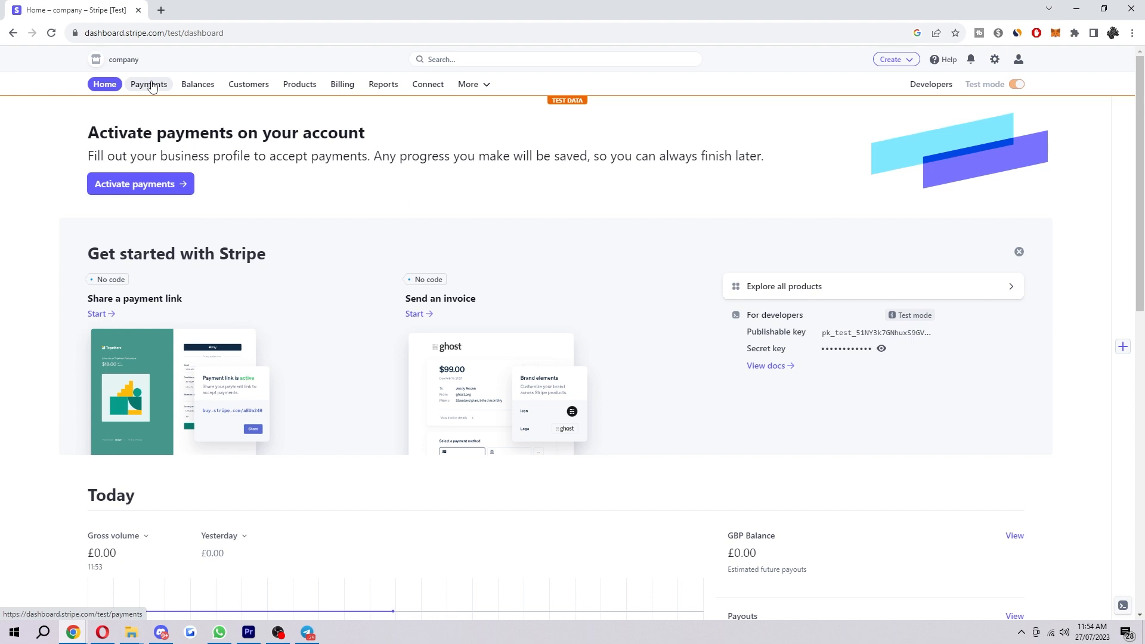
left_click(148, 84)
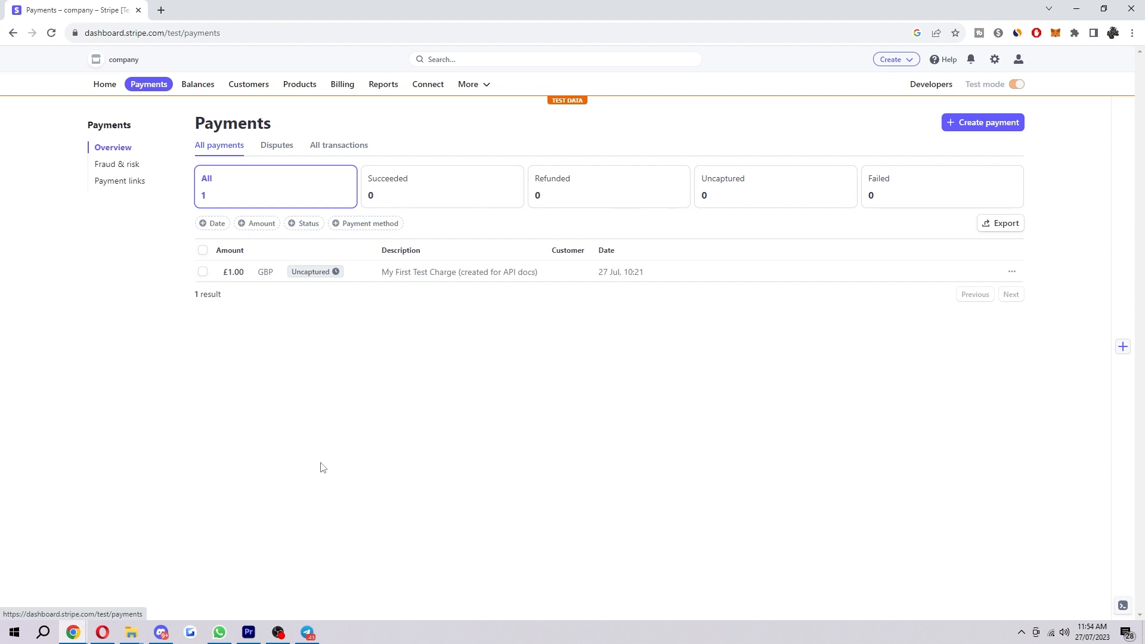
- Select the £1.00 My First Test Charge row for refunding
left_click(204, 272)
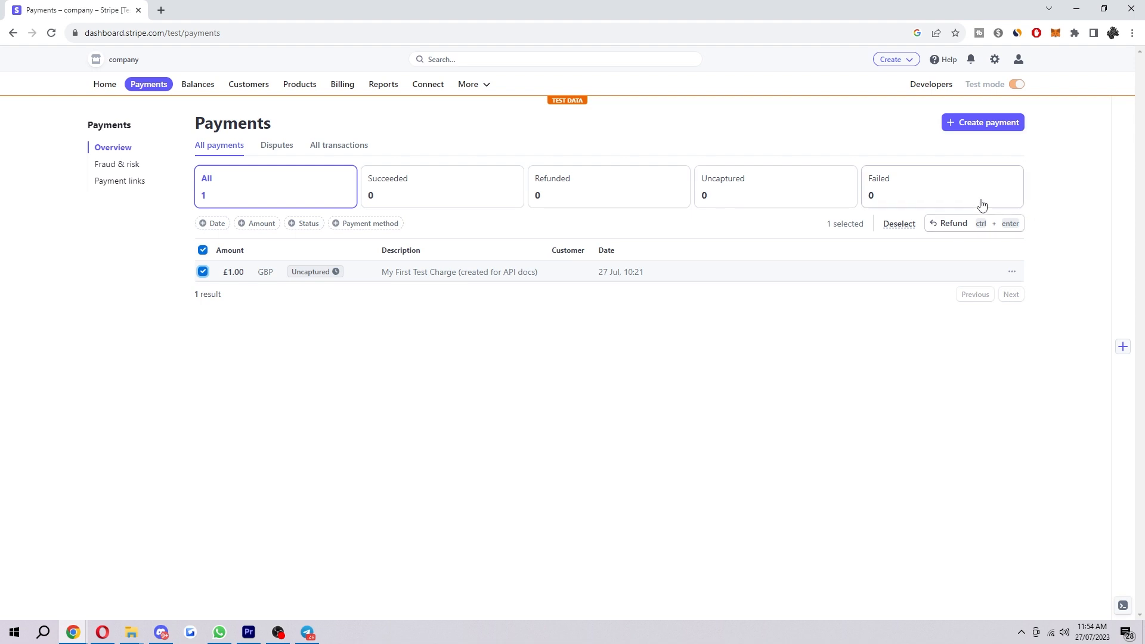
- Start the Refund 1 payment dialog, read its timing and fee notice, and reach the reason list
left_click(940, 224)
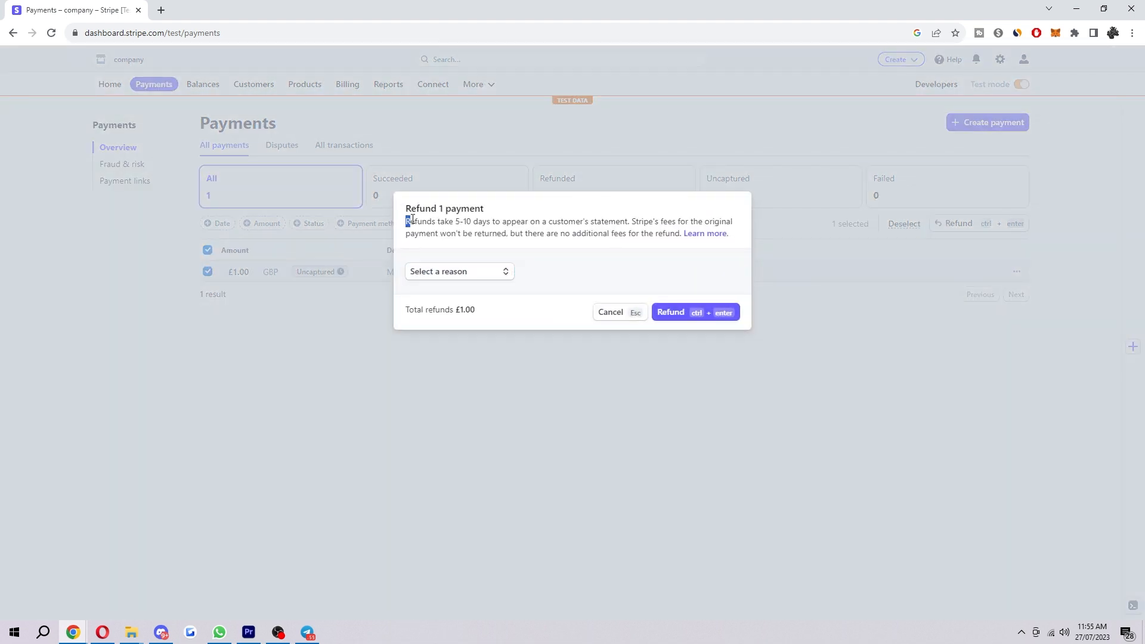
left_click_drag(406, 221, 619, 222)
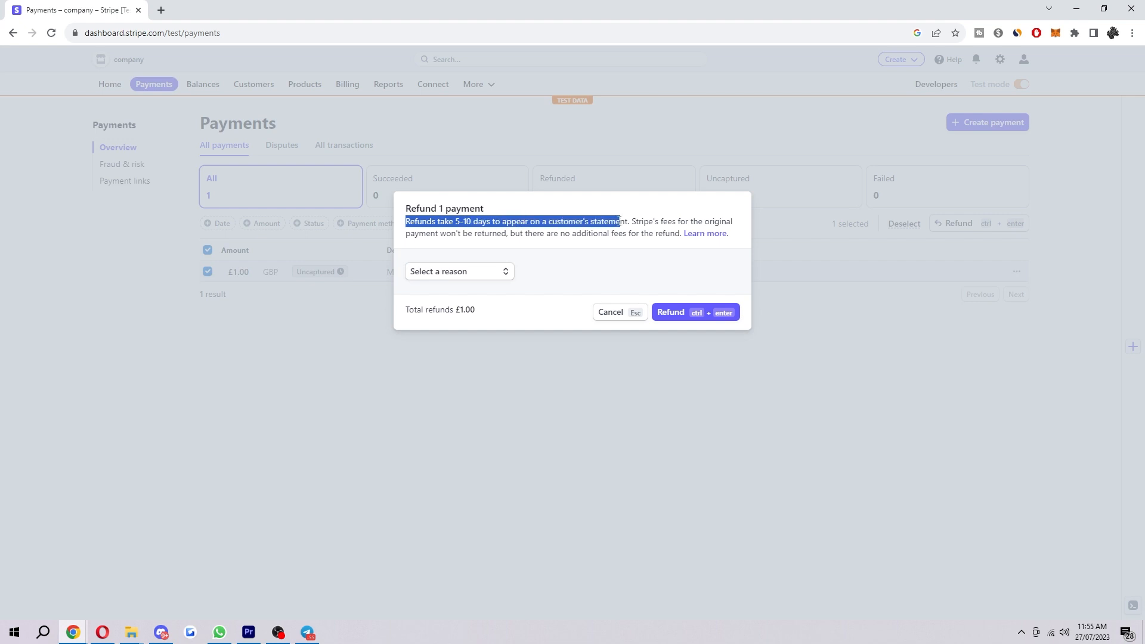
left_click_drag(620, 223, 637, 233)
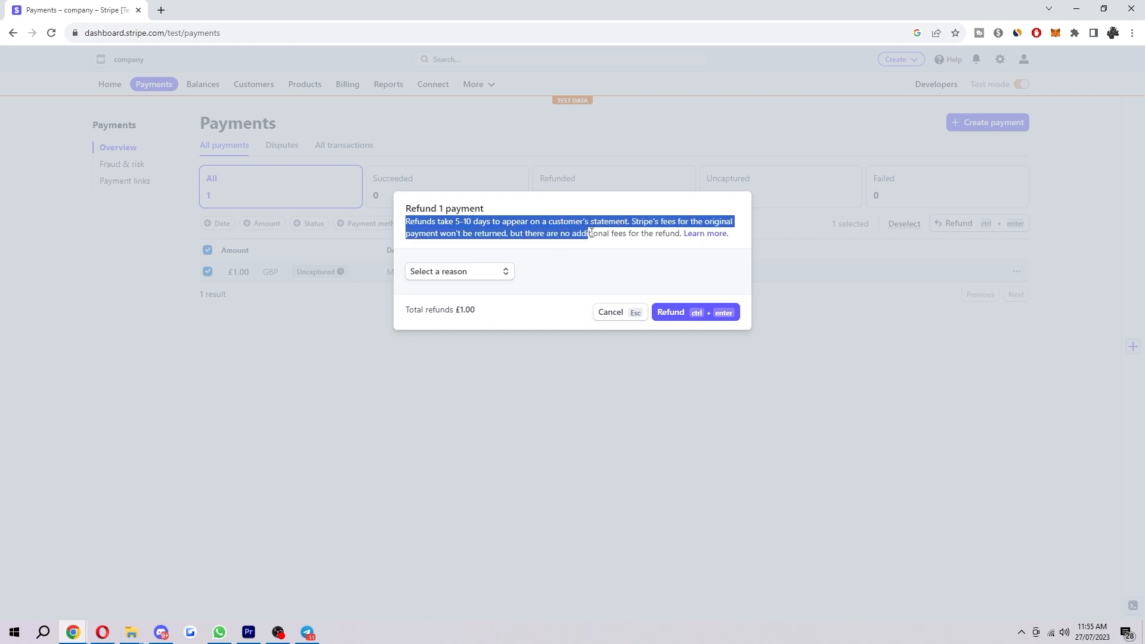
left_click_drag(637, 233, 663, 234)
left_click(641, 268)
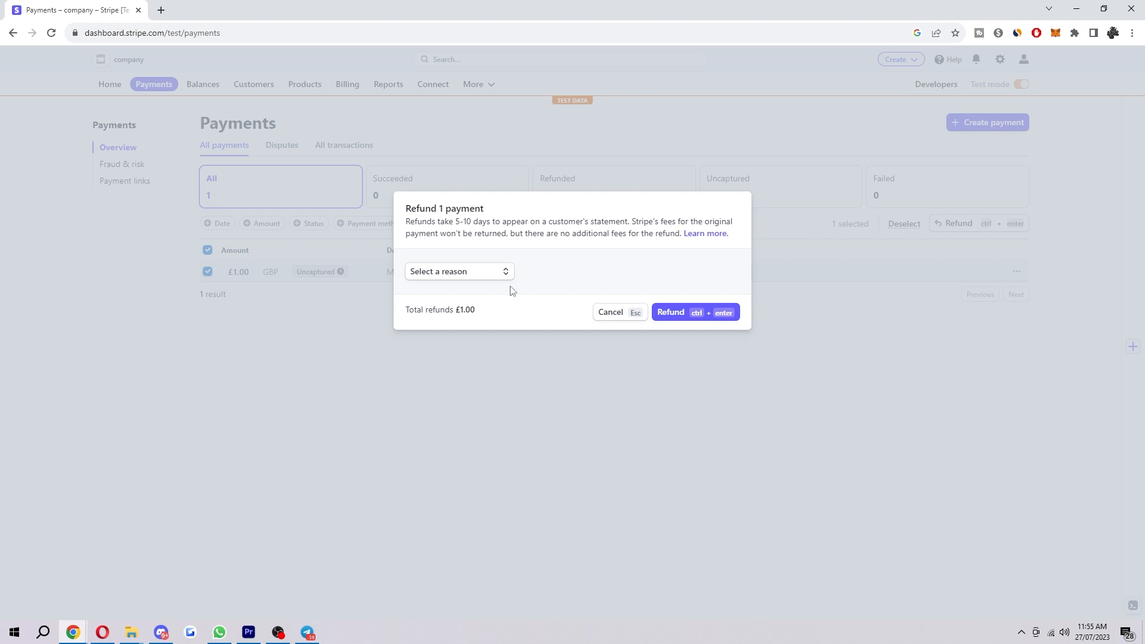
left_click(474, 274)
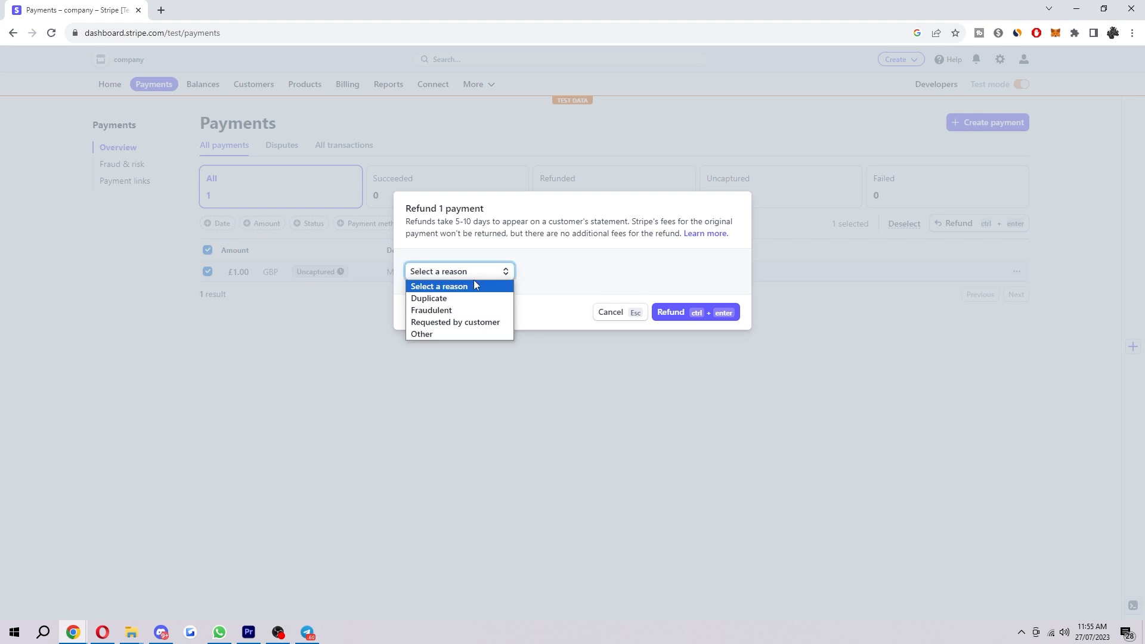
- Choose reason Other with note 'item out of stock' and issue the £1.00 refund
left_click(473, 333)
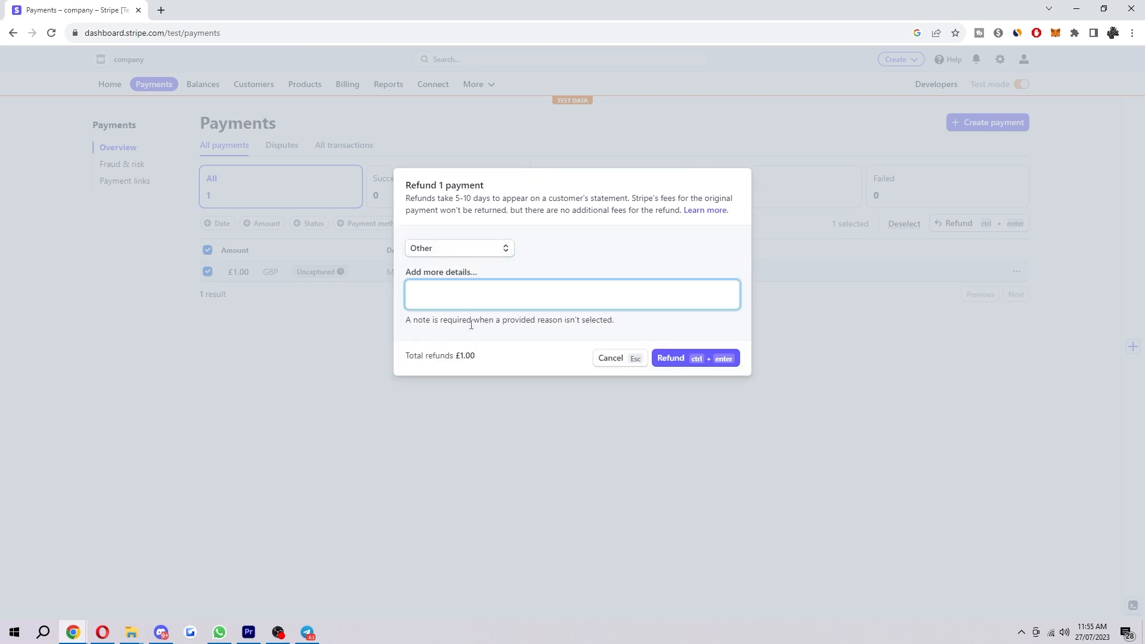
type("item out of stoc")
type("k")
left_click(471, 322)
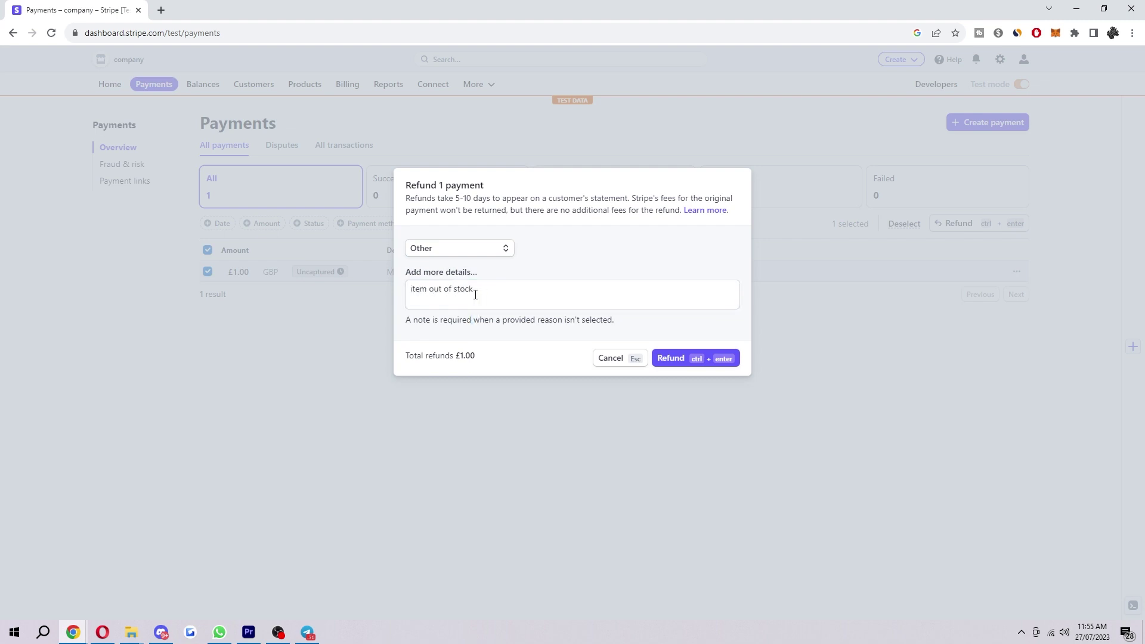
left_click(716, 359)
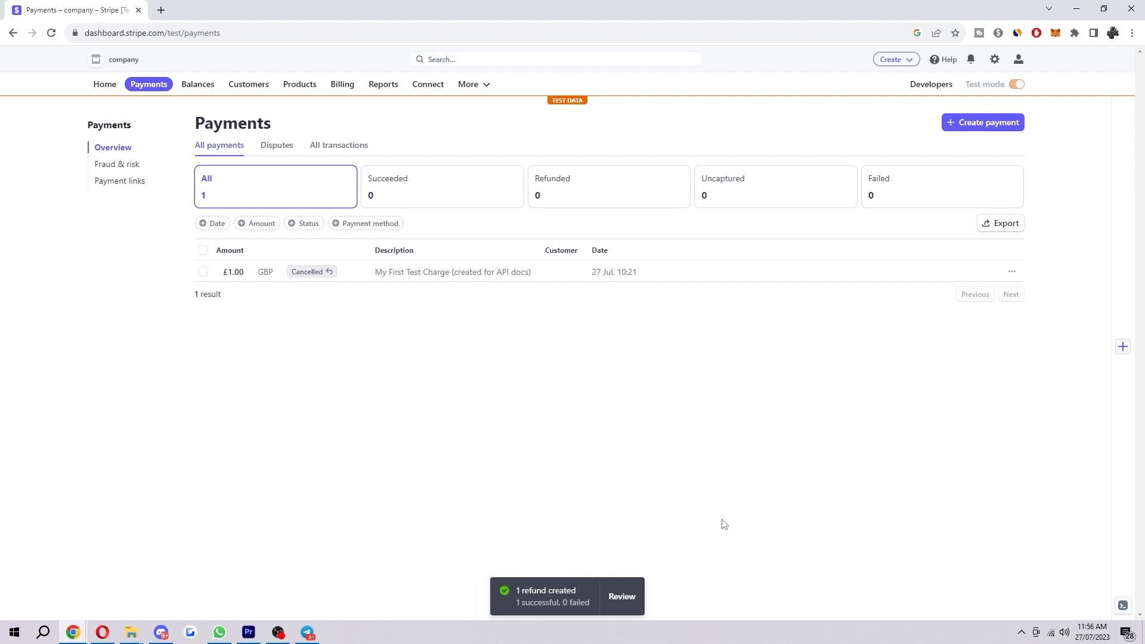
- Dismiss the highlight on the '1 refund created' confirmation, leaving the charge Cancelled
left_click(589, 537)
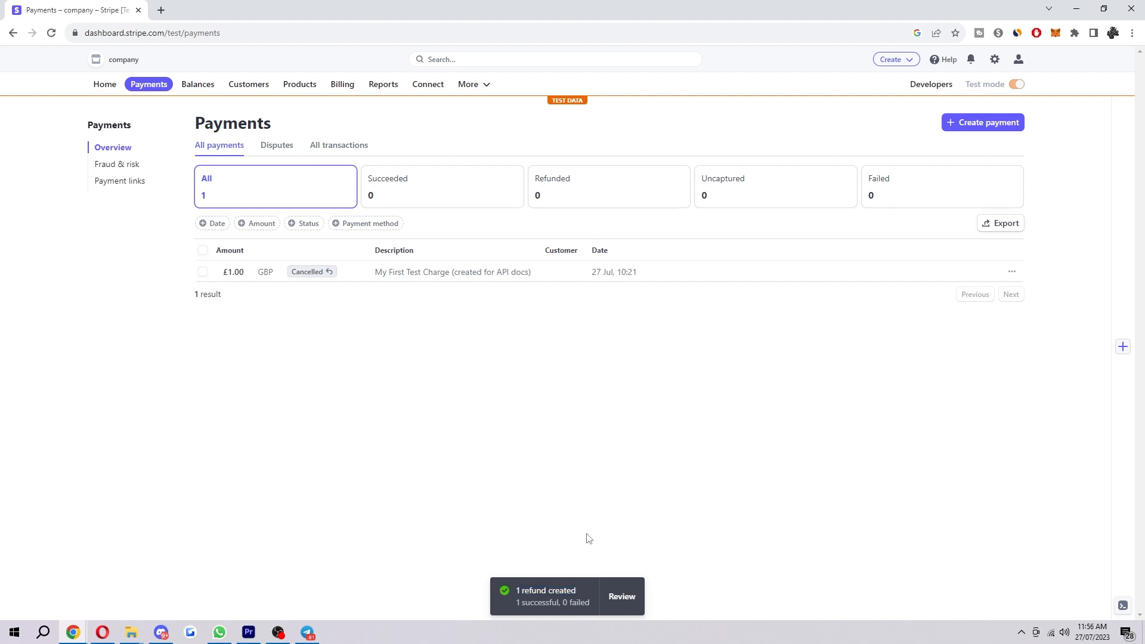